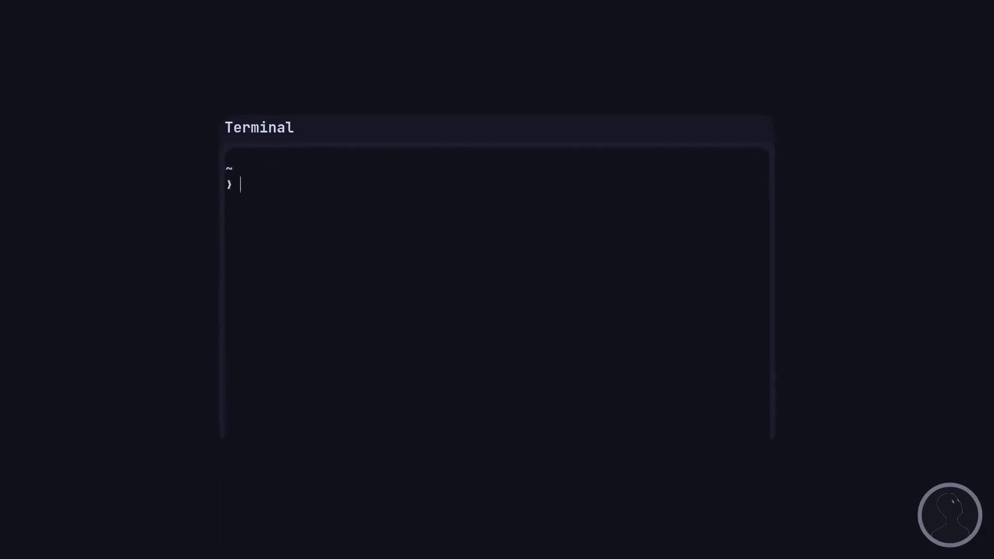
pyautogui.write('z ')
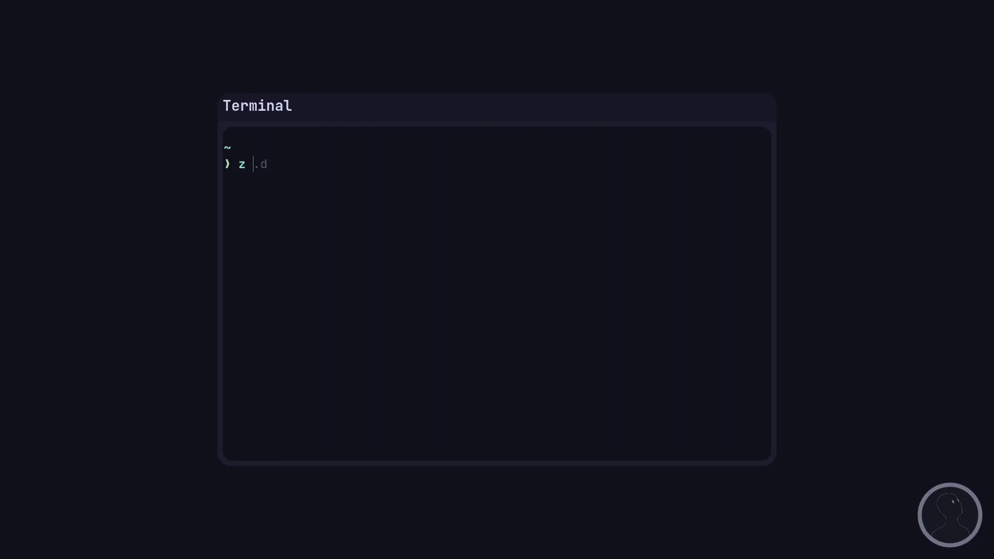
pyautogui.write('.d')
# - Run 'z .d' to enter ~/.dotfiles, then 'z -' to return home
pyautogui.press('Return')
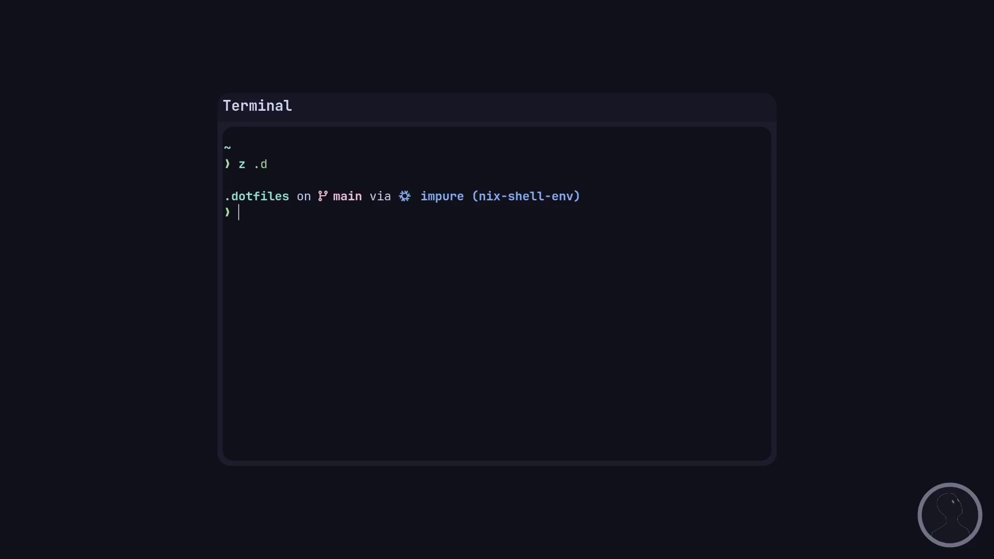
pyautogui.write('z -')
pyautogui.press('Return')
pyautogui.write('zi')
# - Pick the components/src entry in 'zi' to enter the videos project, then return home with 'z'
pyautogui.press('Return')
pyautogui.press('Down')
pyautogui.press('Down')
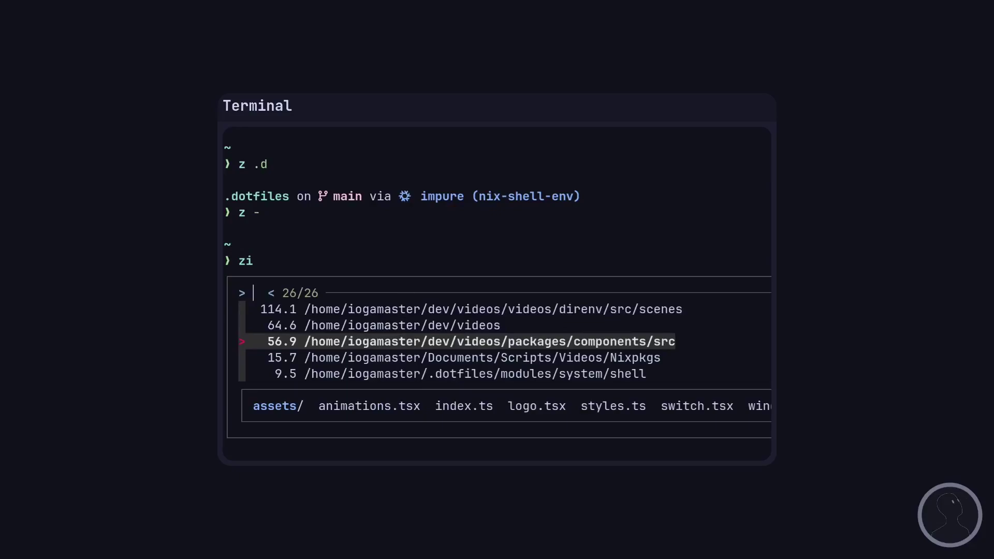
pyautogui.press('Return')
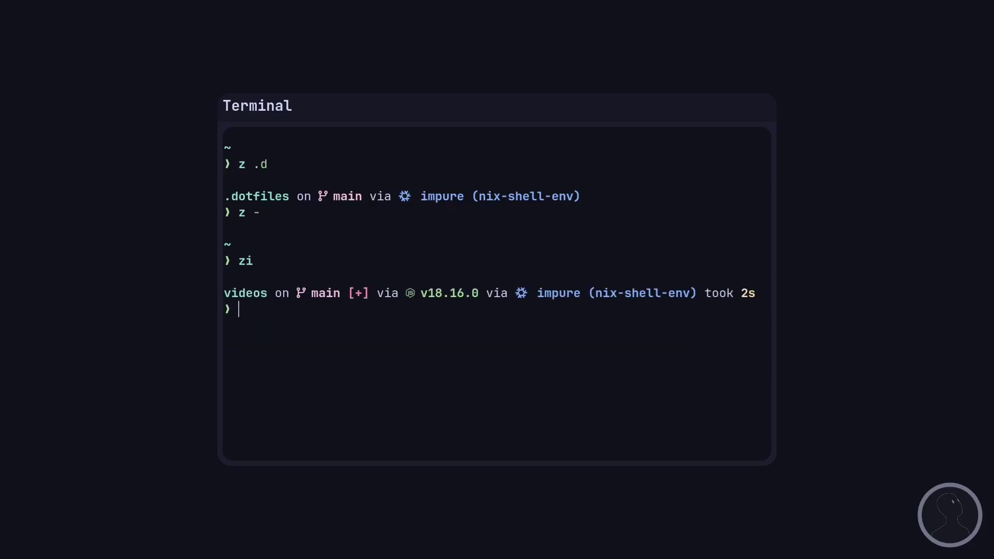
pyautogui.write('z')
pyautogui.press('Return')
pyautogui.write('zoxide ad')
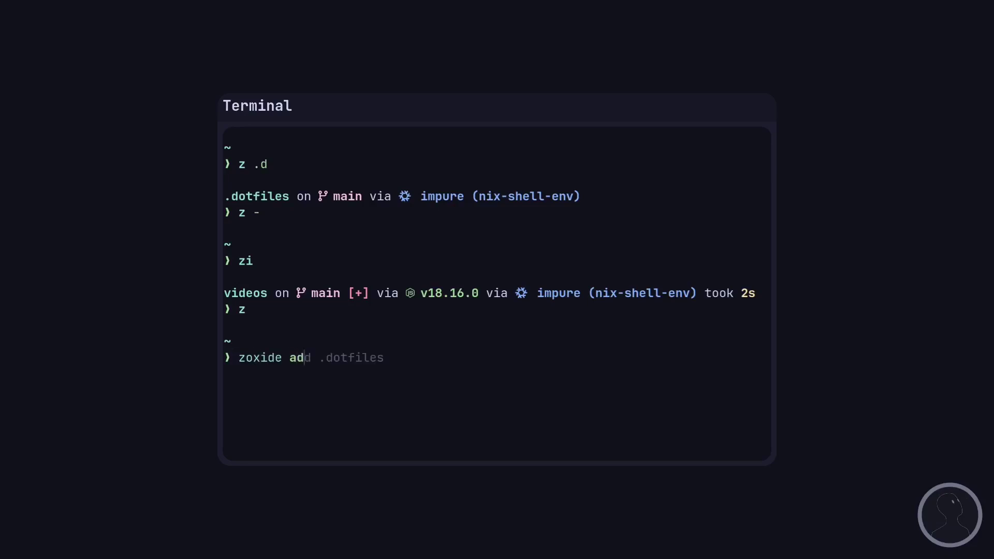
pyautogui.write('d')
# - Add .dotfiles to the zoxide database, then remove it again
pyautogui.press('Right')
pyautogui.press('Return')
pyautogui.write('z')
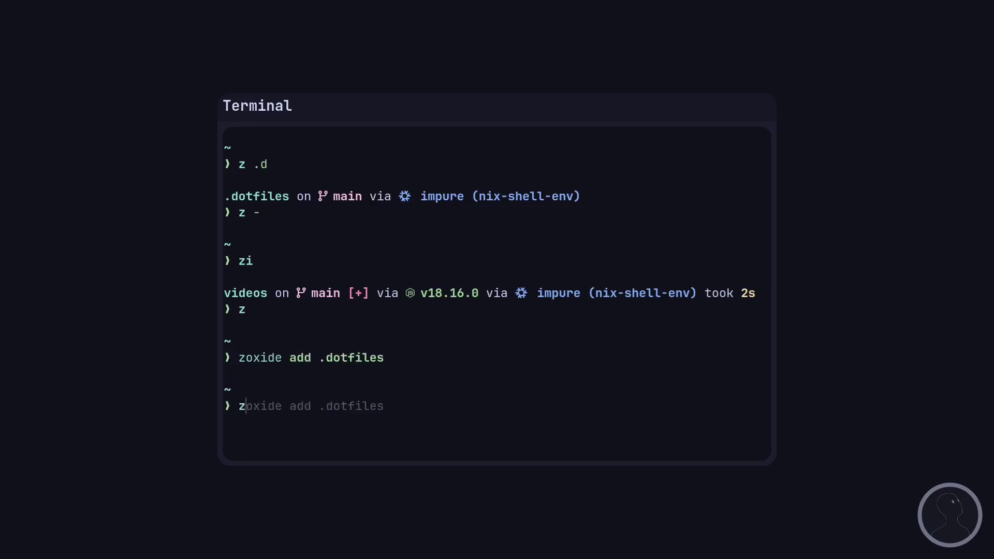
pyautogui.write('oxide re')
pyautogui.press('Right')
pyautogui.press('Return')
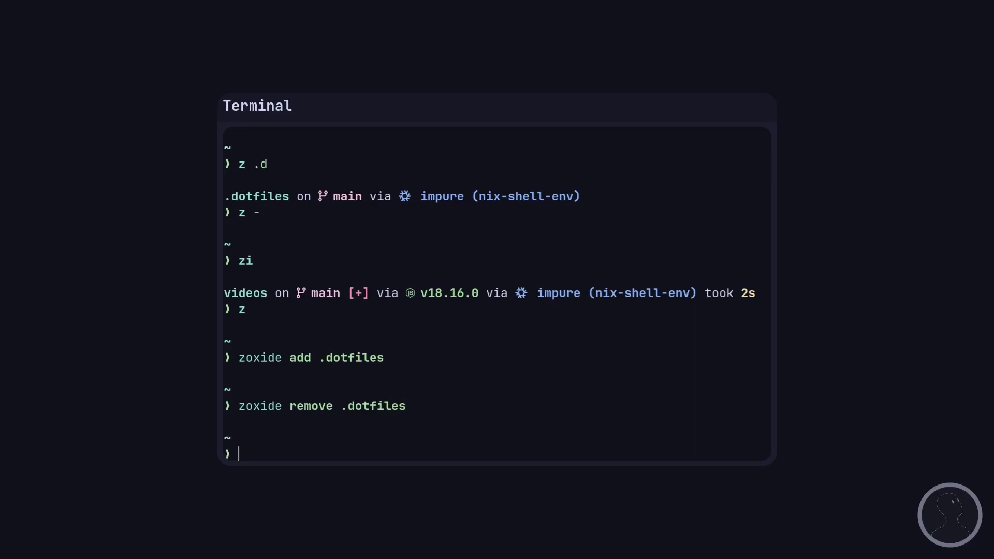